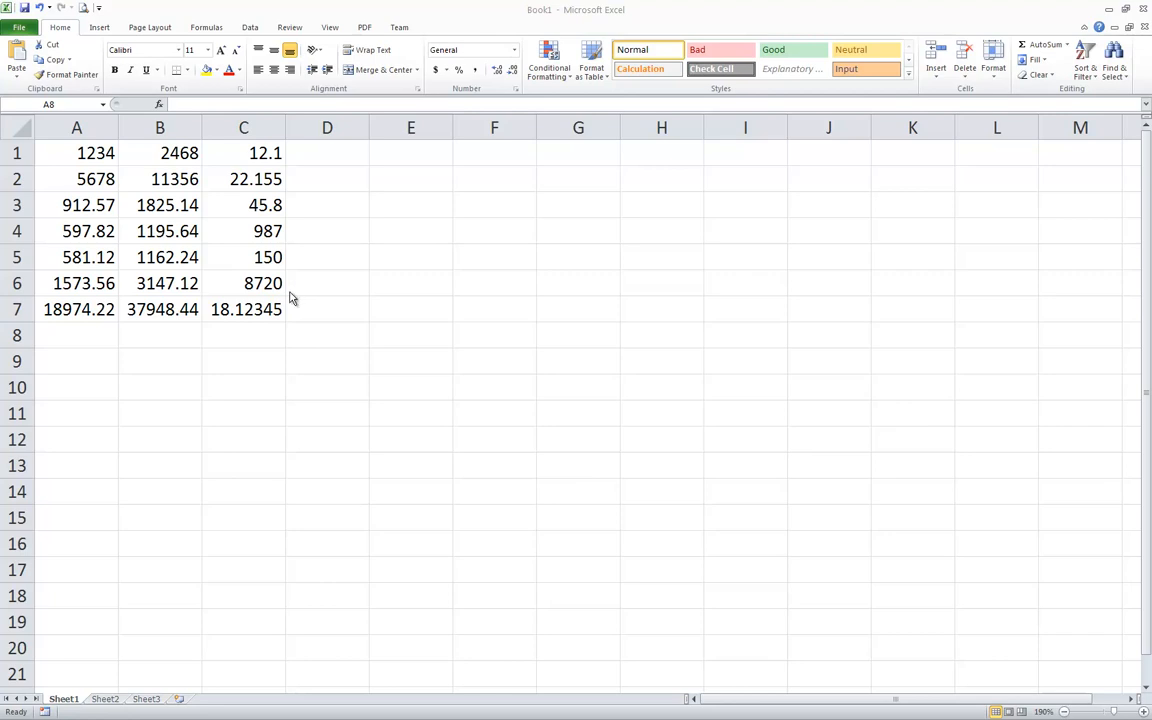
# Step: Enter 12.00 in cell A8 and 54.80 in cell B8
pyautogui.click(97, 326)
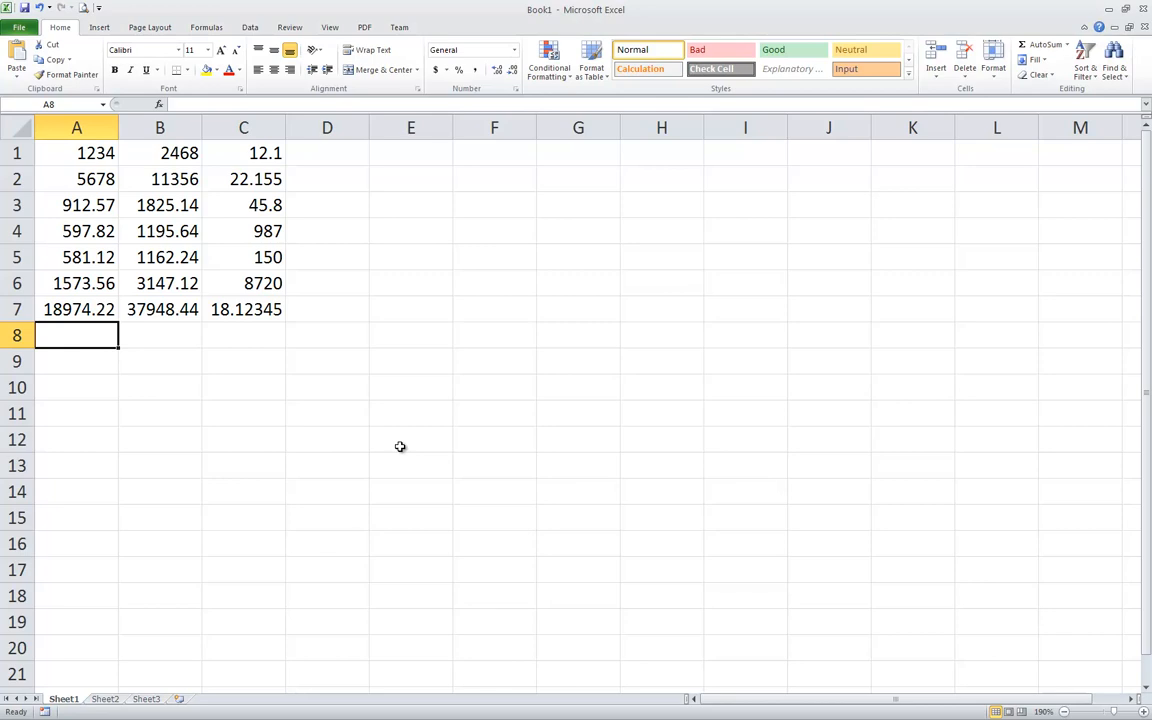
pyautogui.write('12.00')
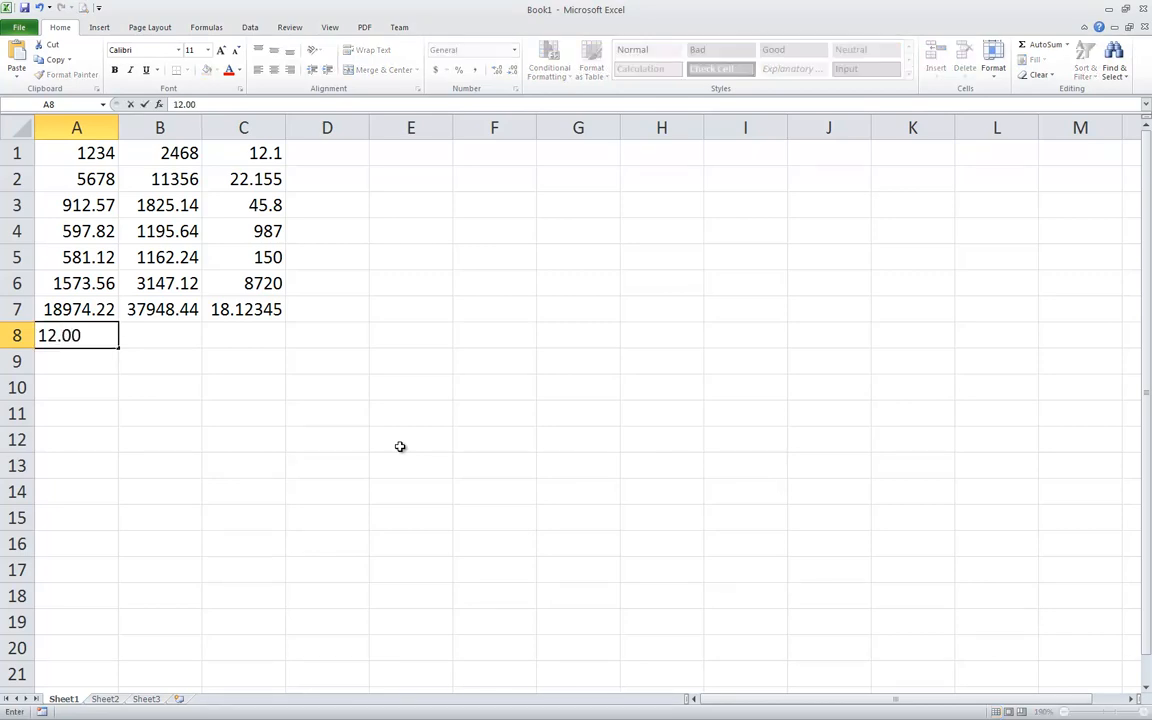
pyautogui.press('Tab')
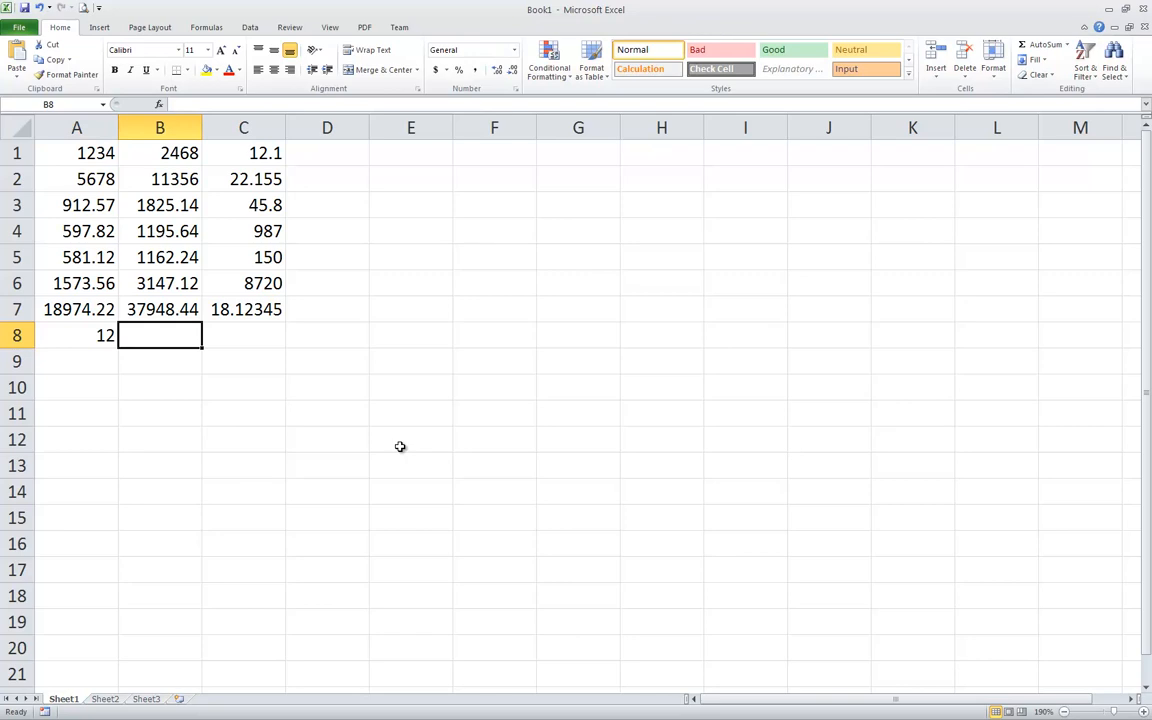
pyautogui.write('54.80')
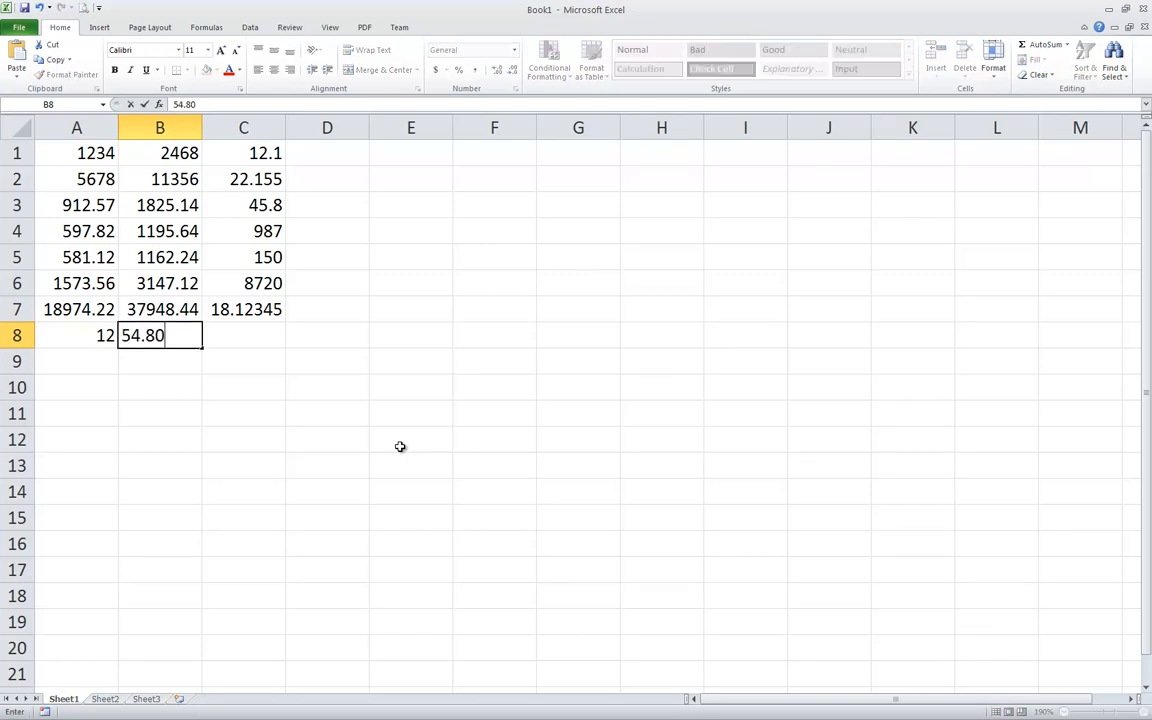
pyautogui.press('Tab')
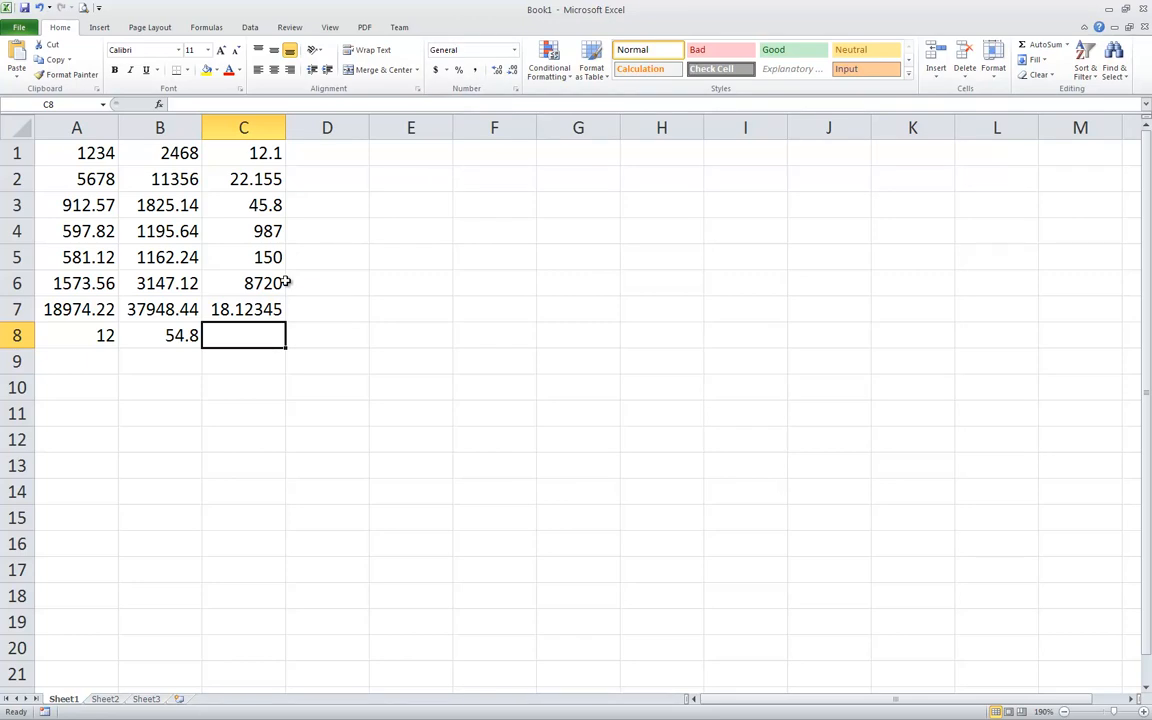
# Step: Apply the comma number style to the whole worksheet and inspect the stored value of cell C7
pyautogui.click(24, 128)
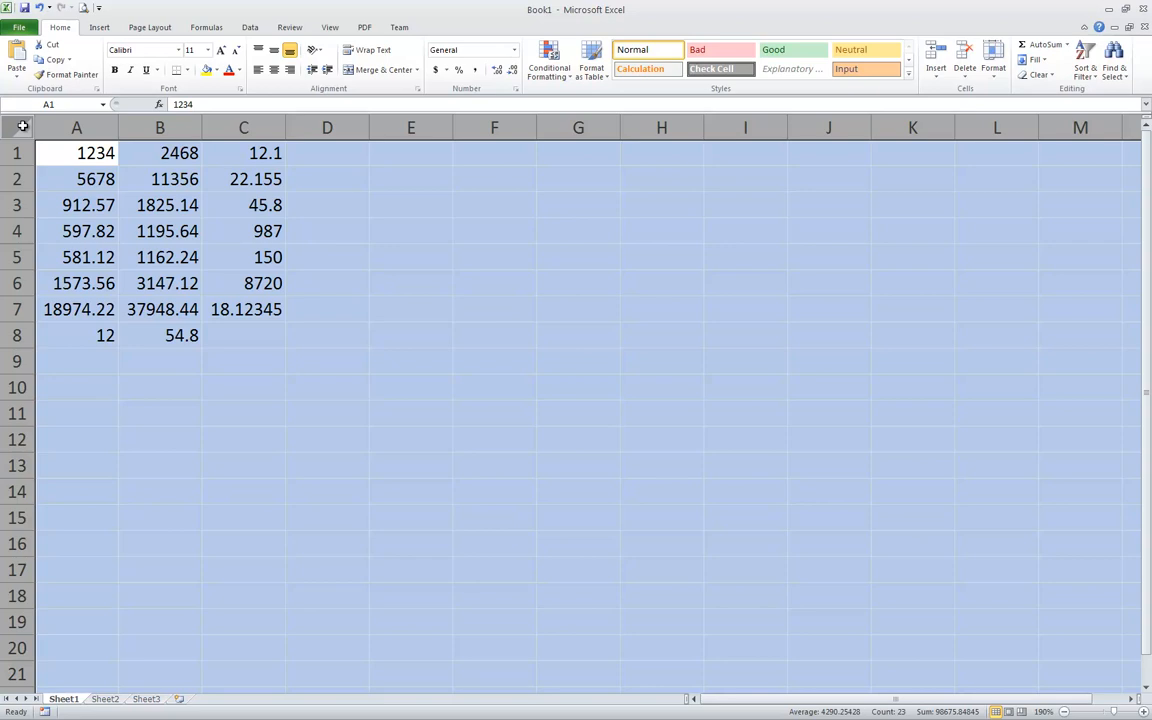
pyautogui.click(476, 72)
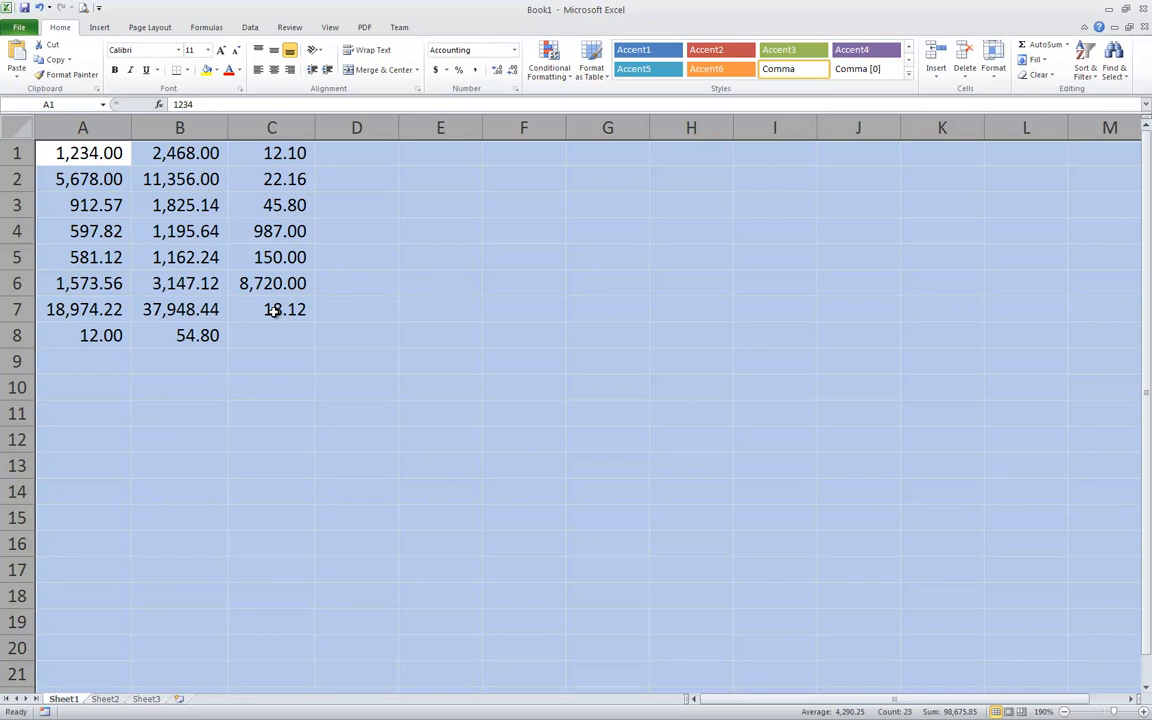
pyautogui.click(273, 310)
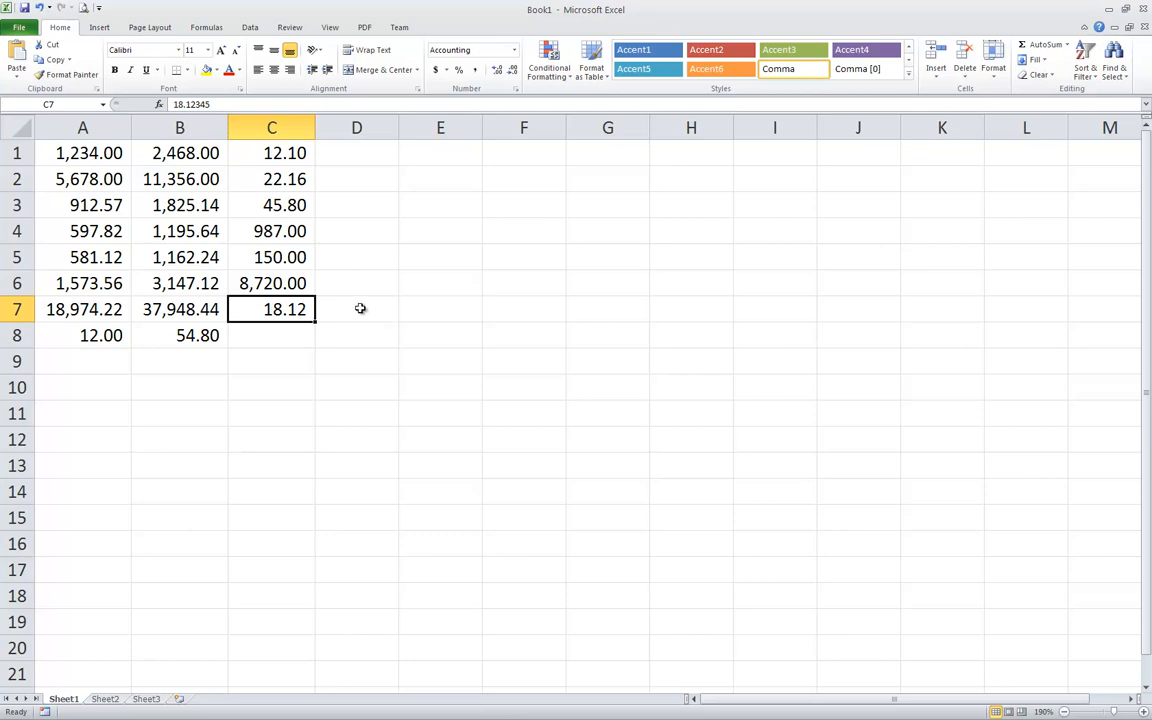
# Step: Enter 87 in the empty cell C8 below the third column of numbers
pyautogui.click(270, 334)
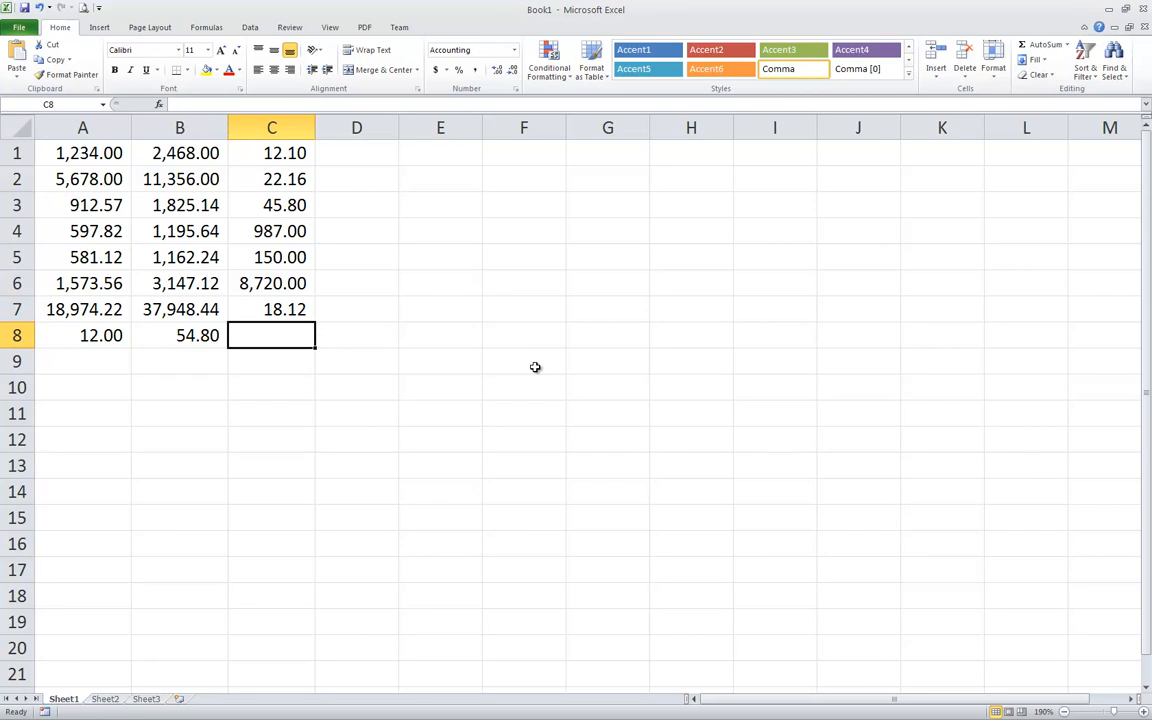
pyautogui.write('87')
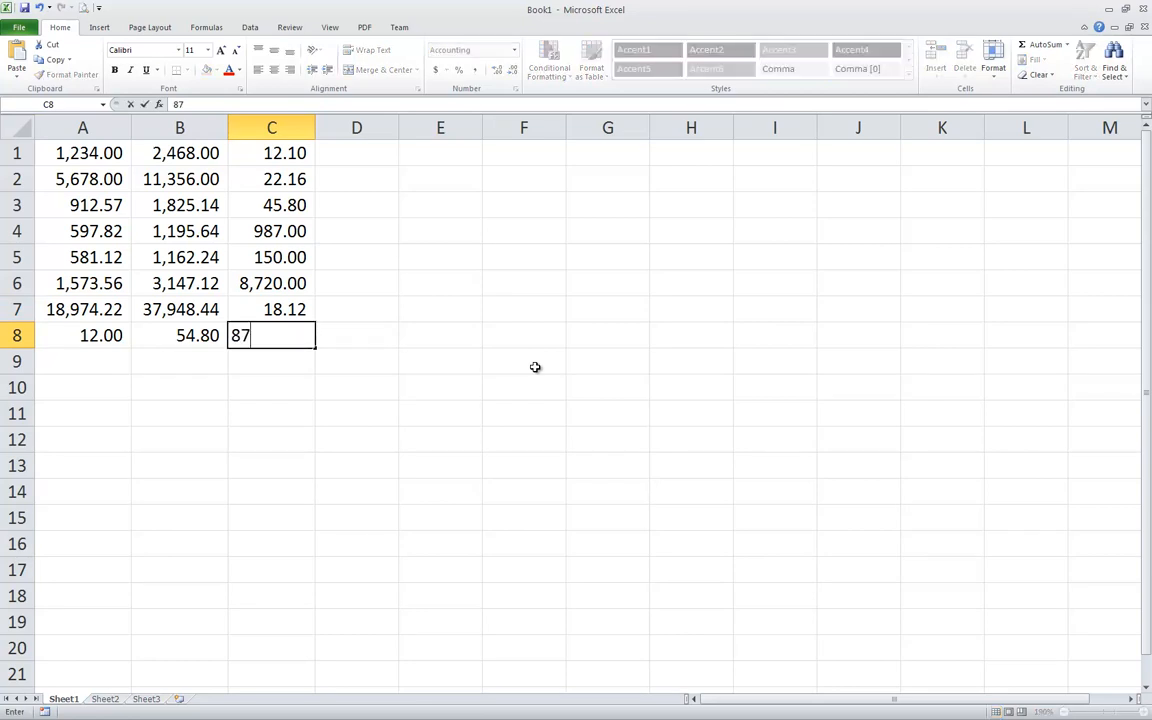
pyautogui.press('Return')
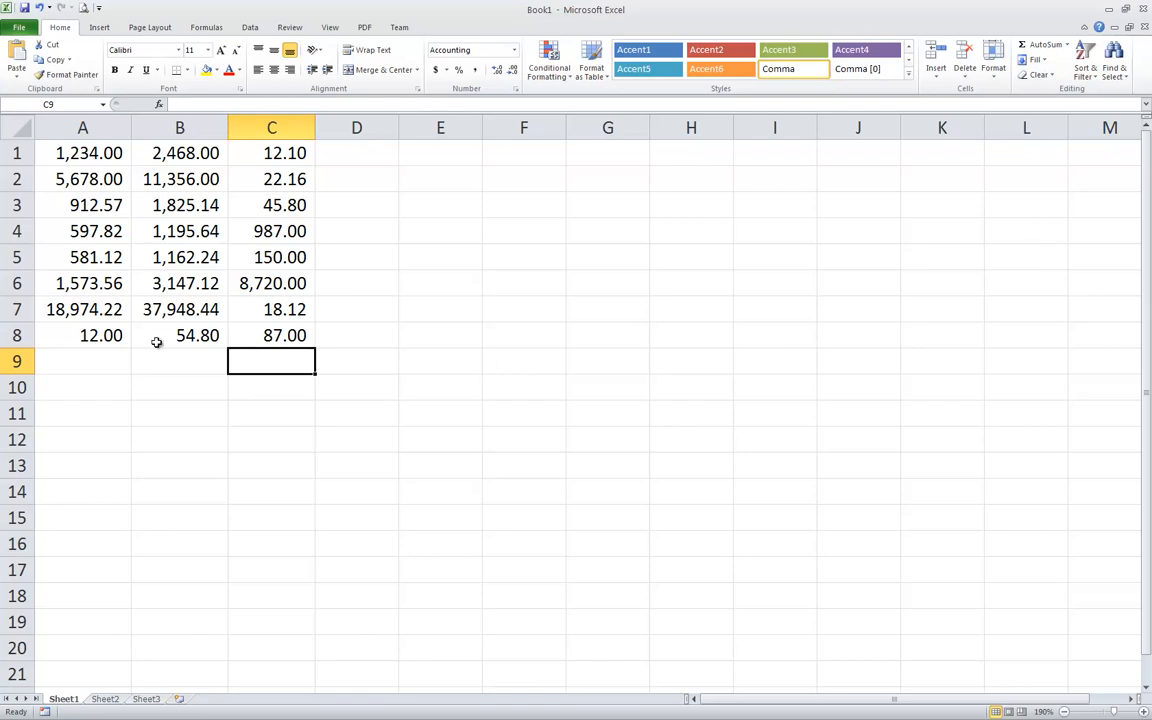
# Step: Increase the number format of the whole worksheet to four decimal places
pyautogui.moveTo(80, 150); pyautogui.dragTo(291, 302)
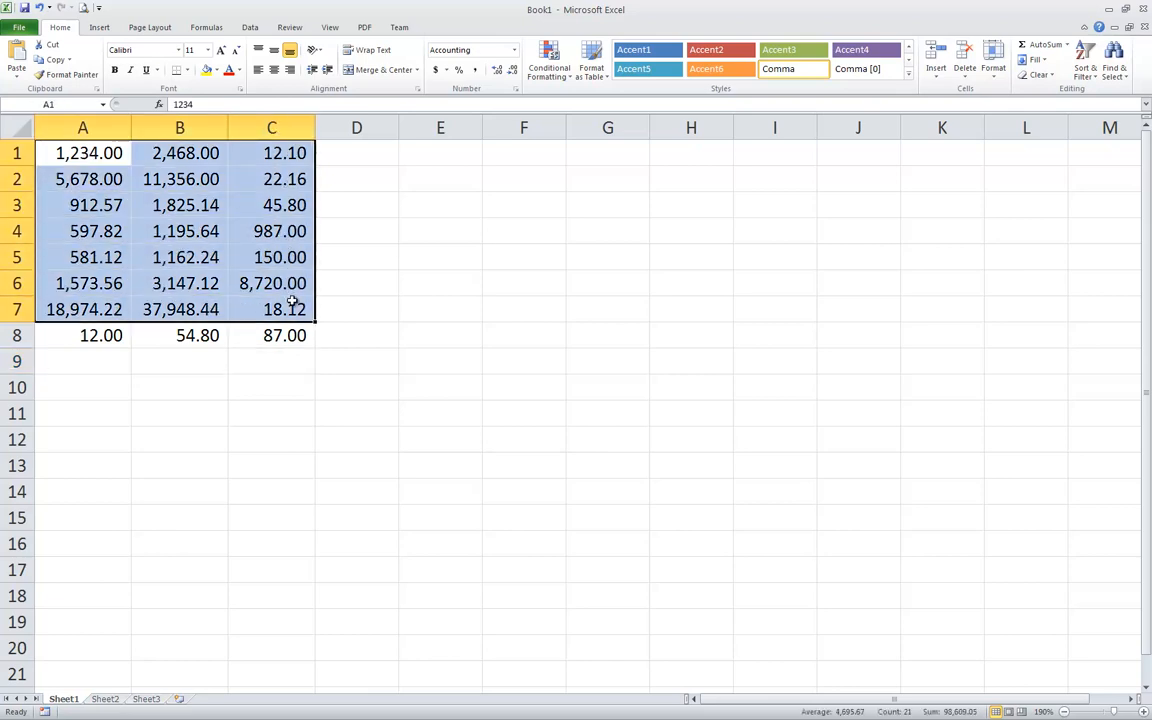
pyautogui.click(27, 123)
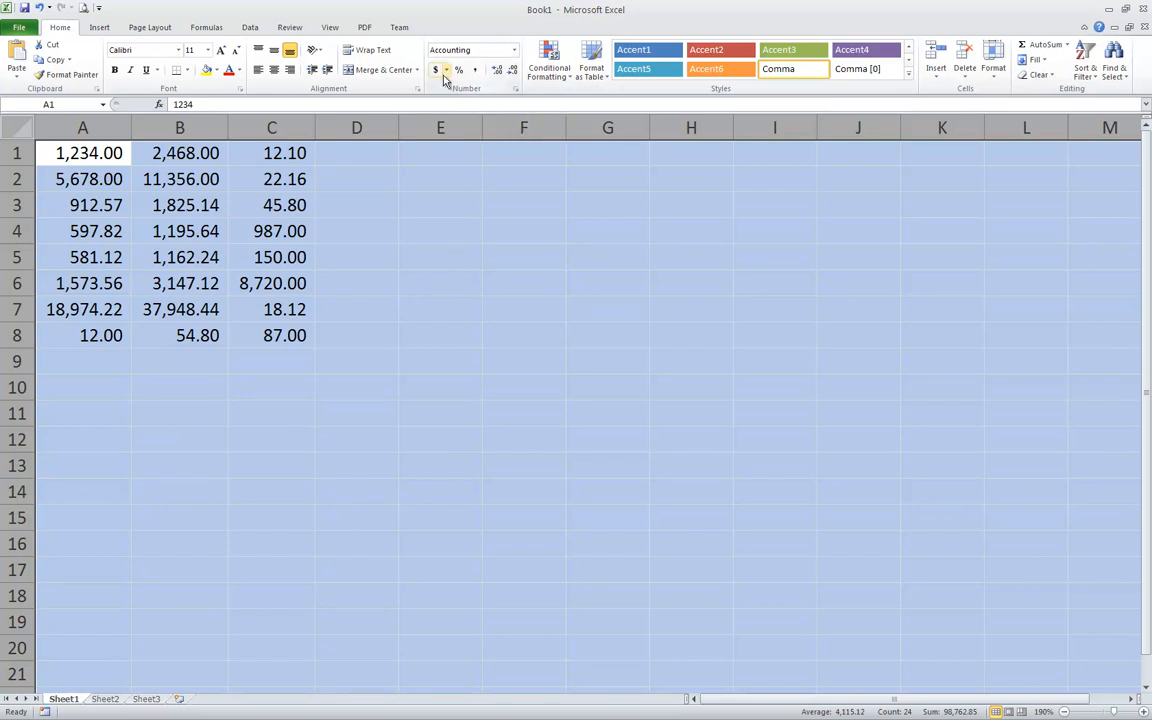
pyautogui.click(497, 71)
pyautogui.click(497, 71)
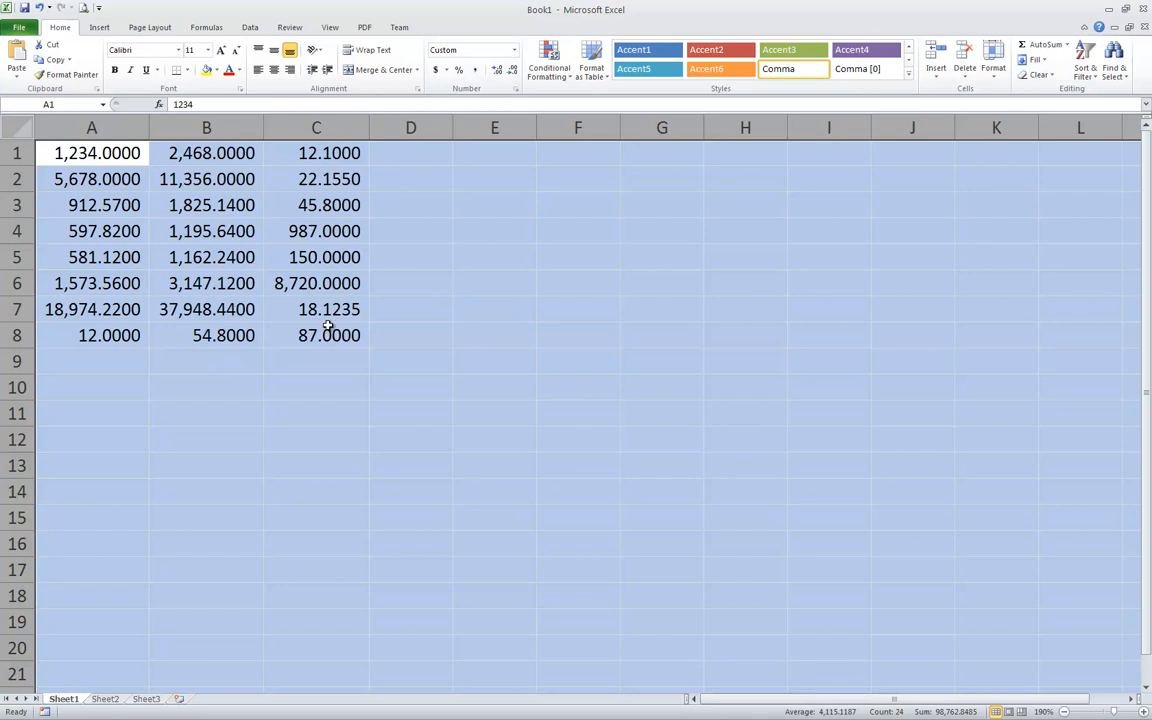
# Step: Reduce the whole worksheet's numbers to zero decimal places and bring them back to two
pyautogui.click(512, 72)
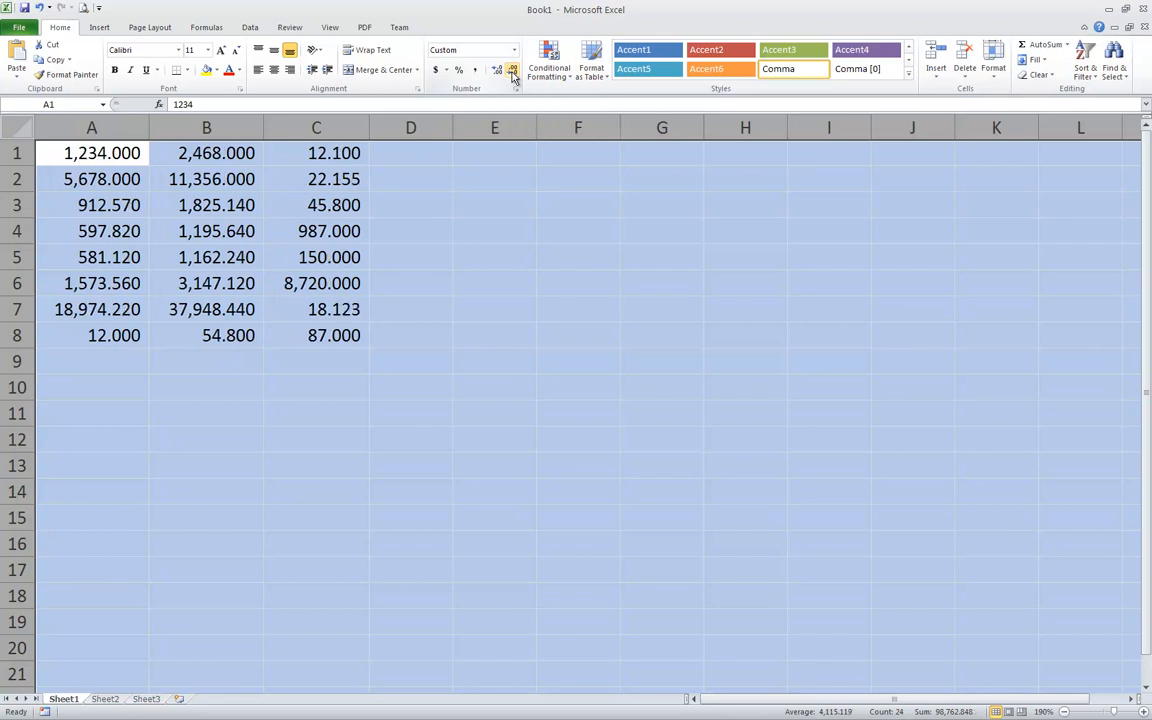
pyautogui.click(512, 72)
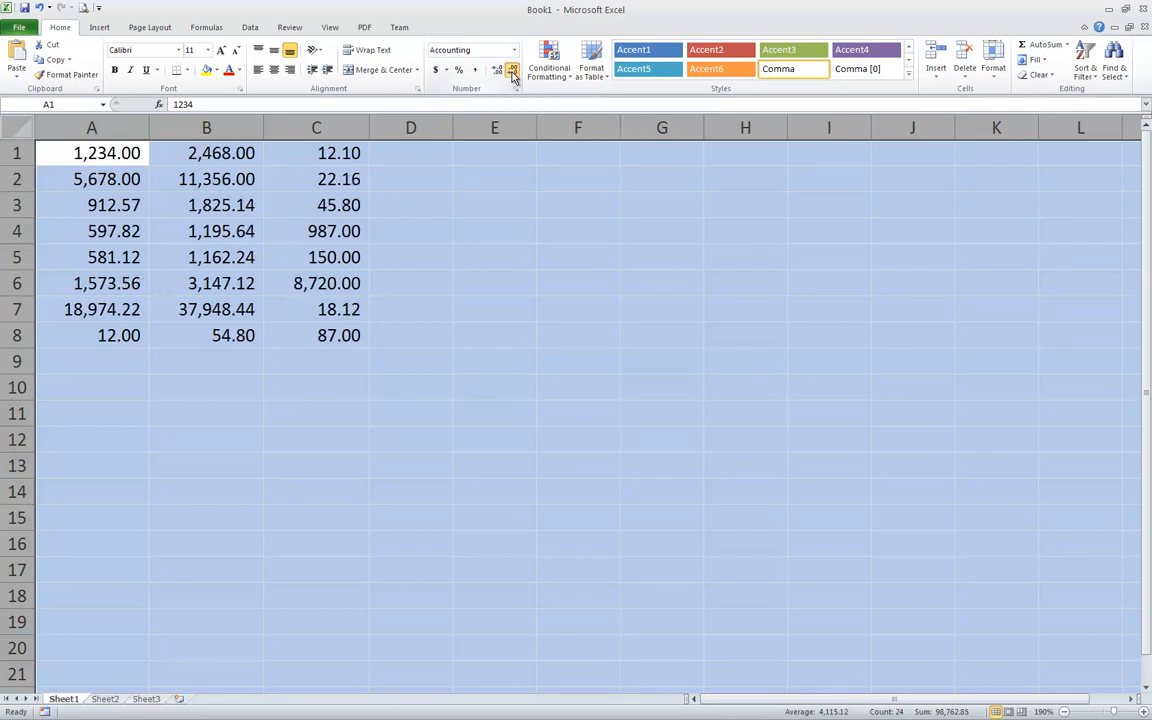
pyautogui.click(512, 74)
pyautogui.click(512, 73)
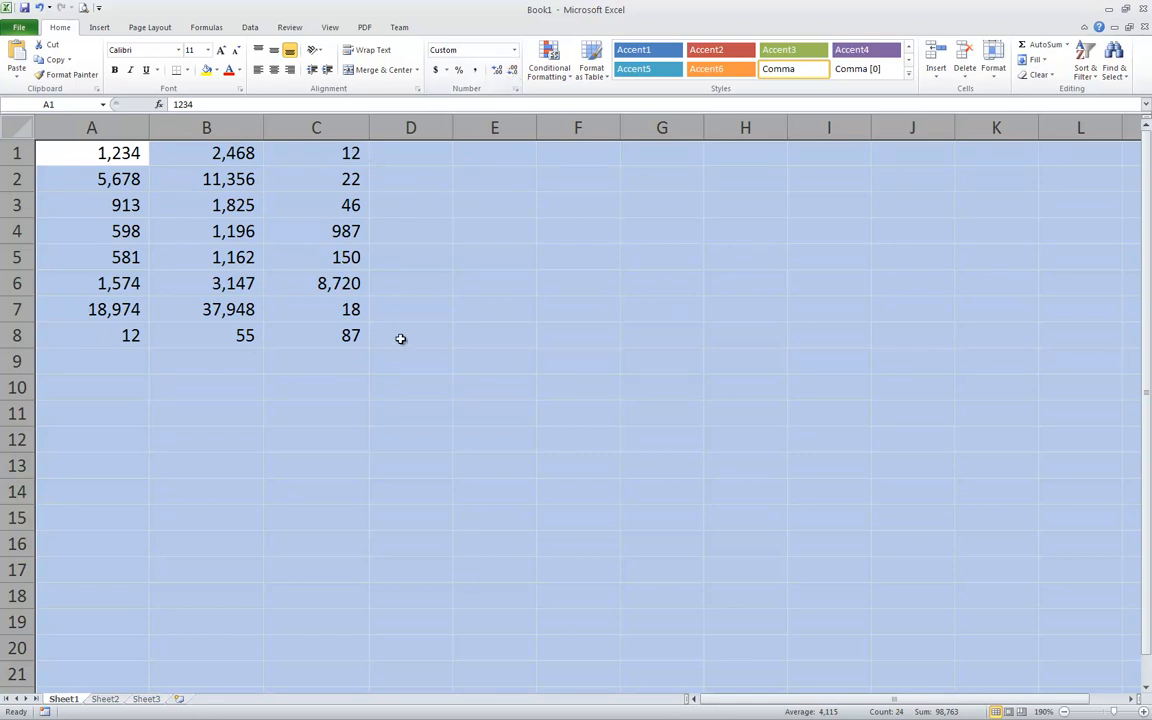
pyautogui.click(497, 73)
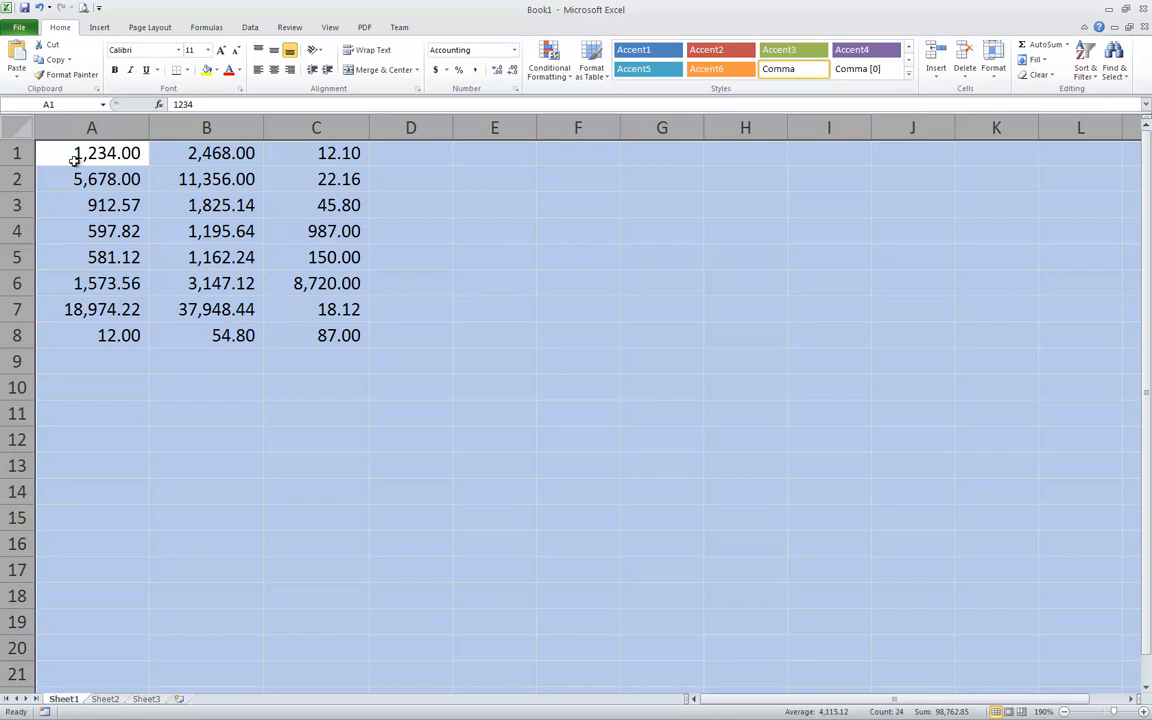
# Step: Apply the dollar accounting format to rows 1 and 8 together and review it in the Format Cells dialog
pyautogui.click(17, 152)
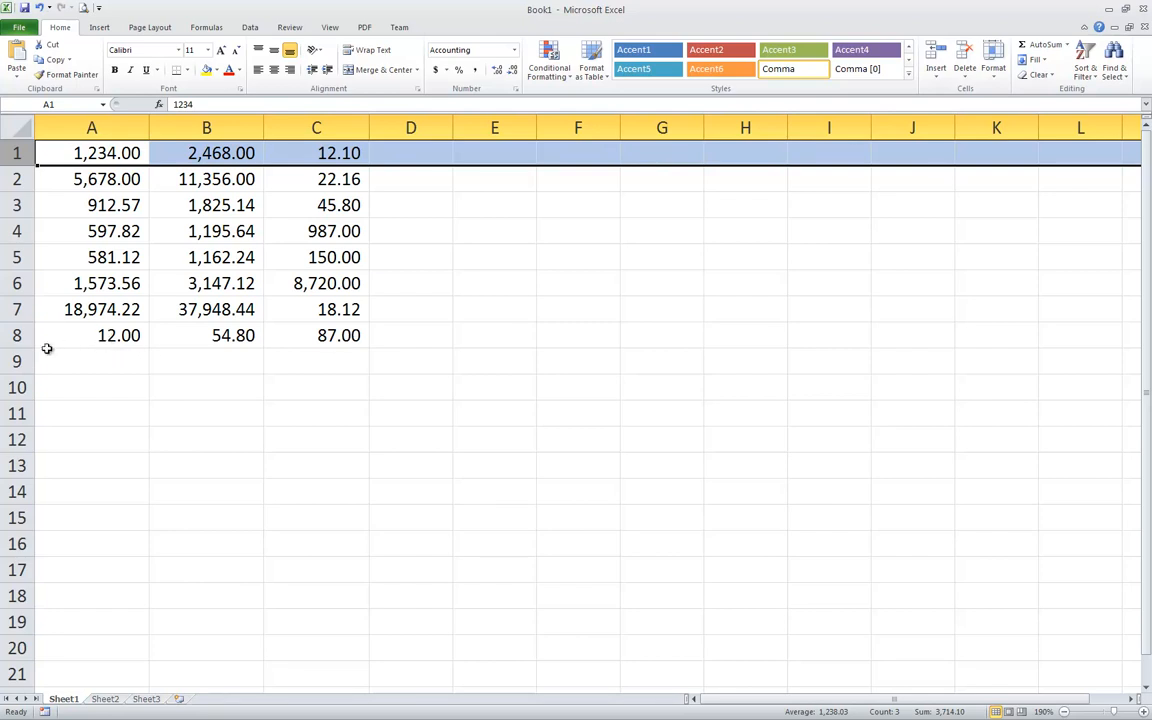
pyautogui.keyDown('ctrl'); pyautogui.click(16, 335); pyautogui.keyUp('ctrl')
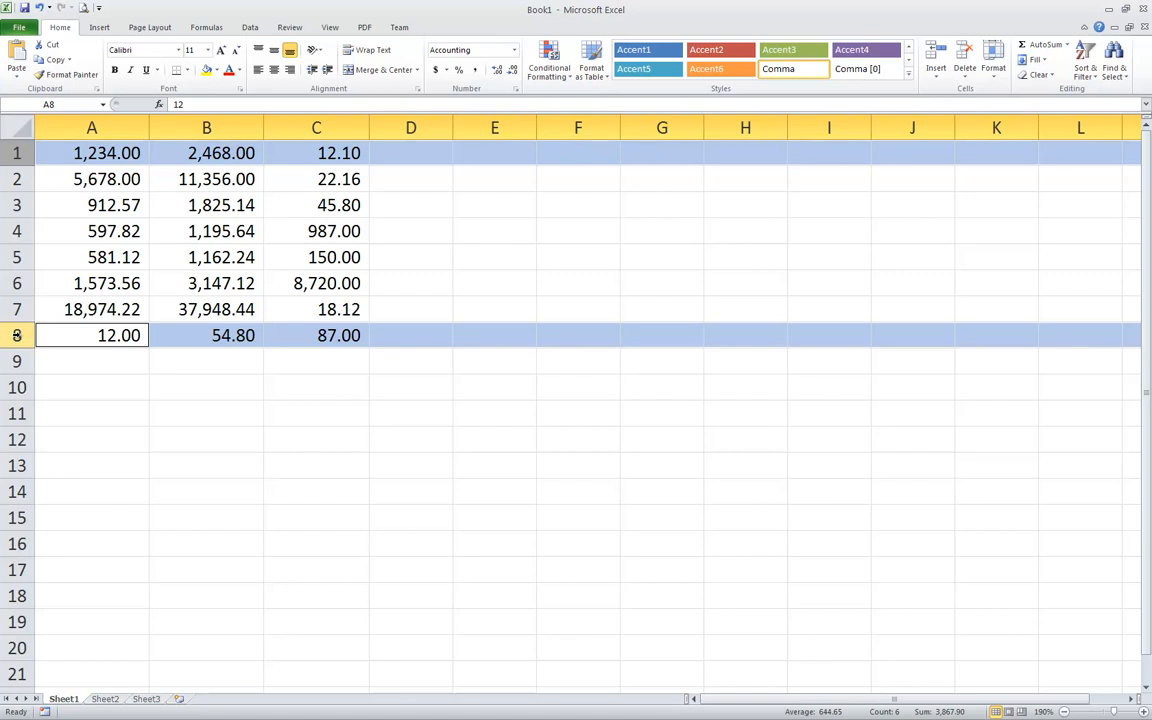
pyautogui.click(17, 152)
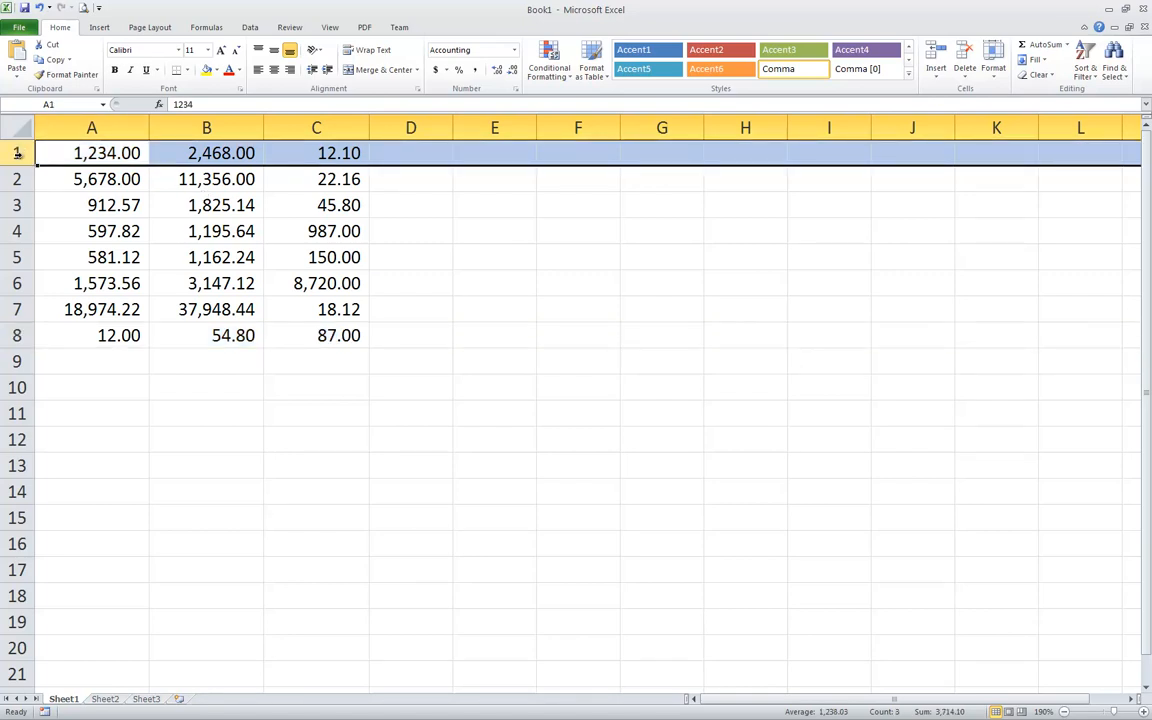
pyautogui.keyDown('ctrl'); pyautogui.click(18, 335); pyautogui.keyUp('ctrl')
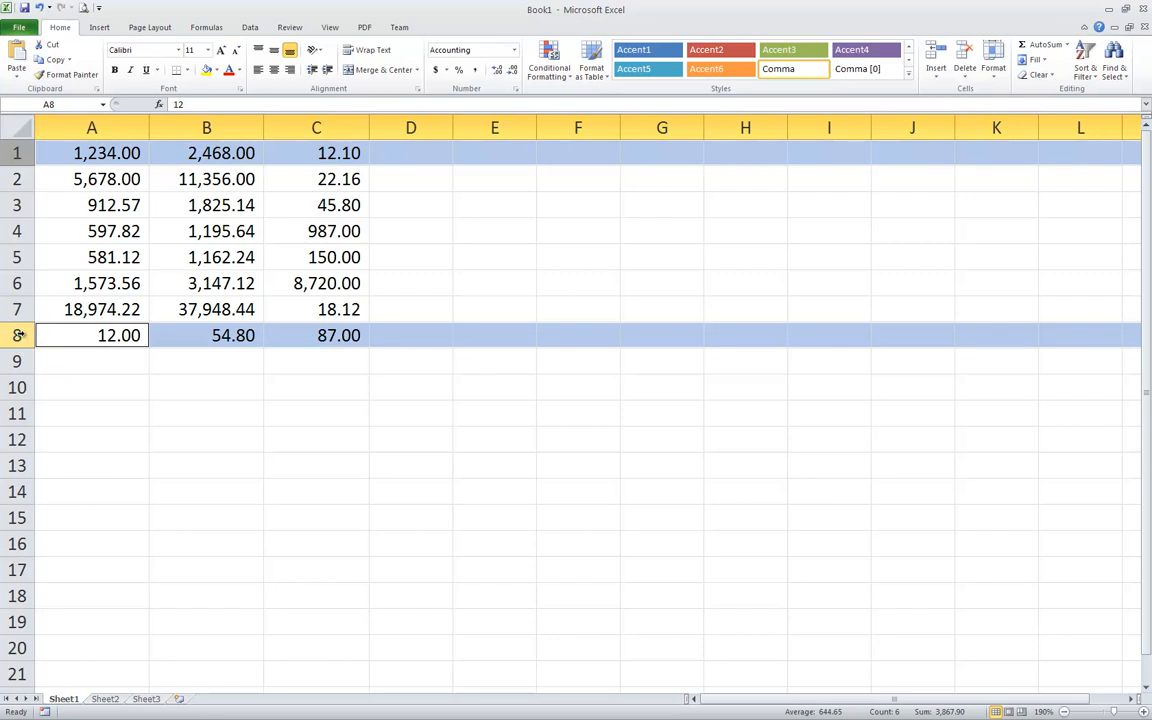
pyautogui.click(436, 72)
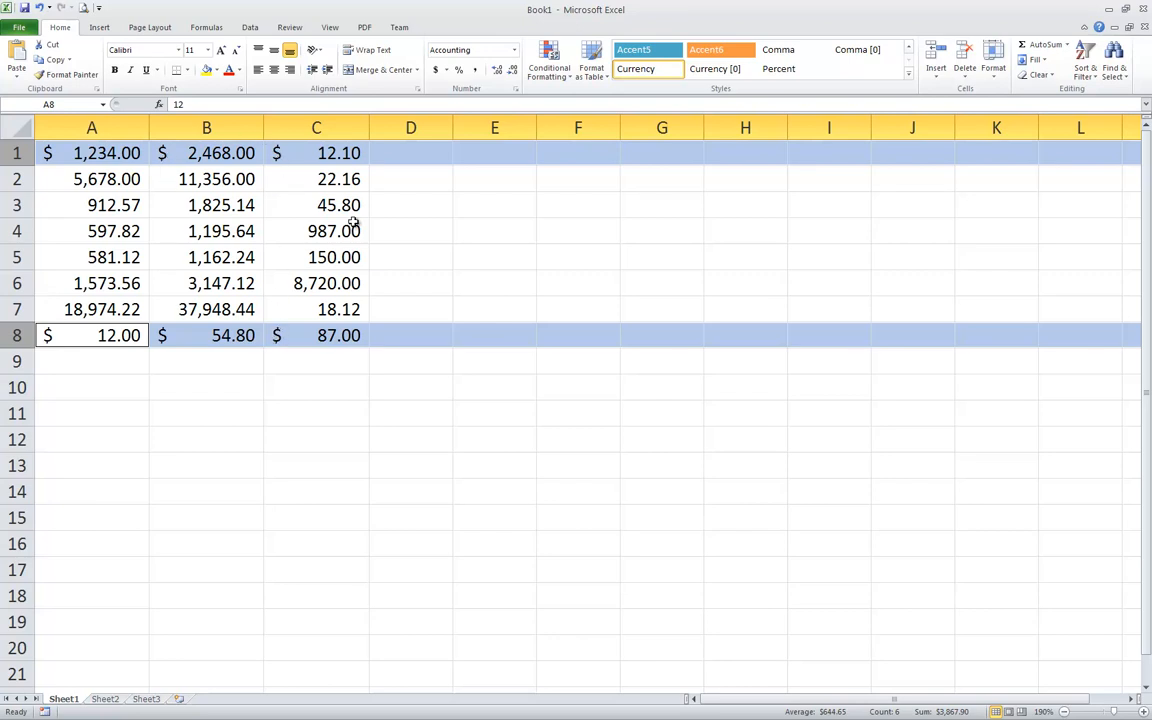
pyautogui.click(516, 89)
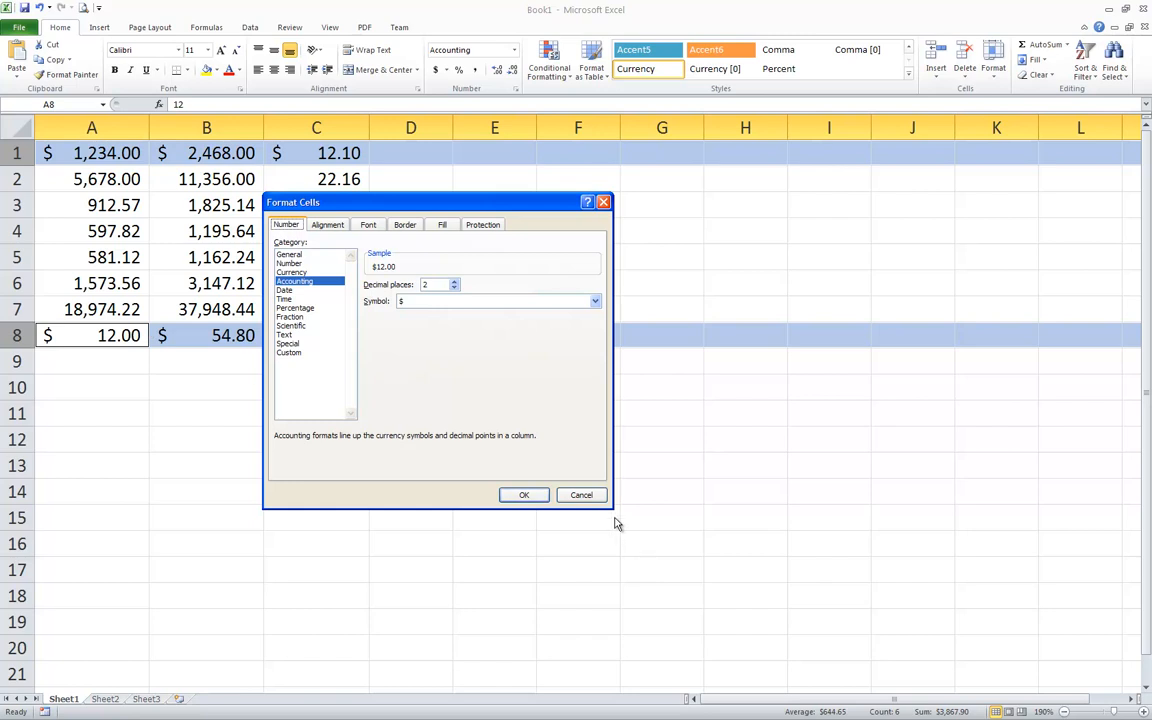
pyautogui.click(583, 496)
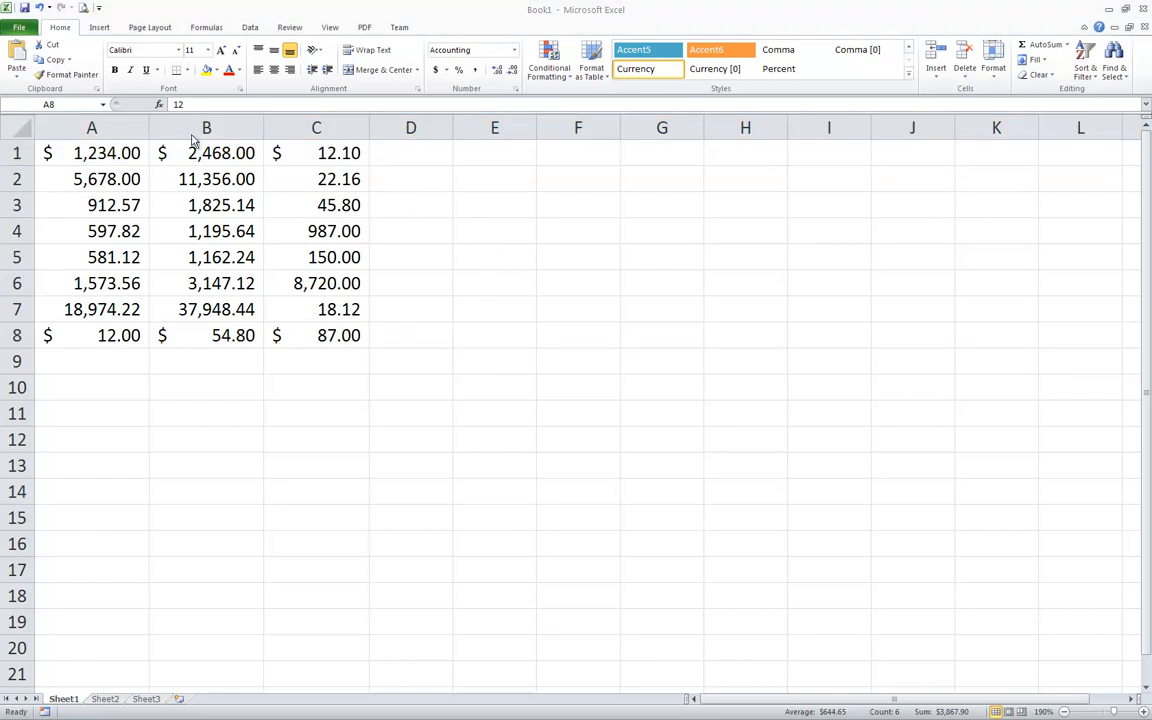
# Step: Enter 54.987 in cell D1 and 4578.95 in cell D2
pyautogui.click(421, 152)
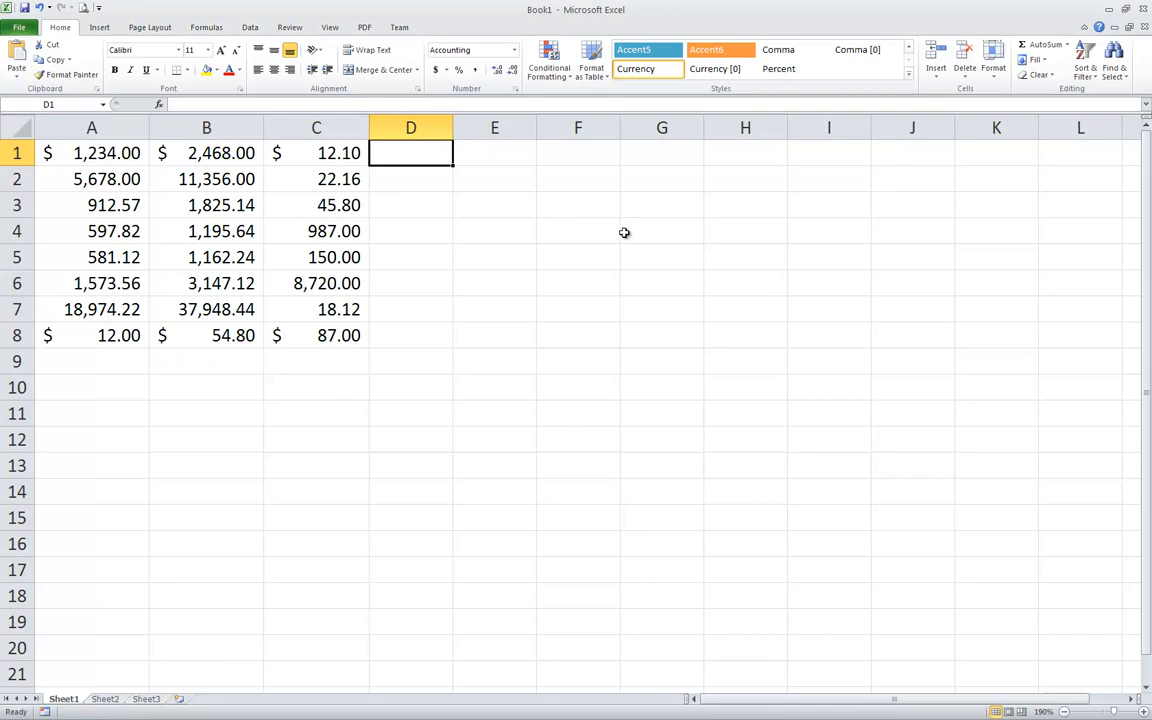
pyautogui.write('54')
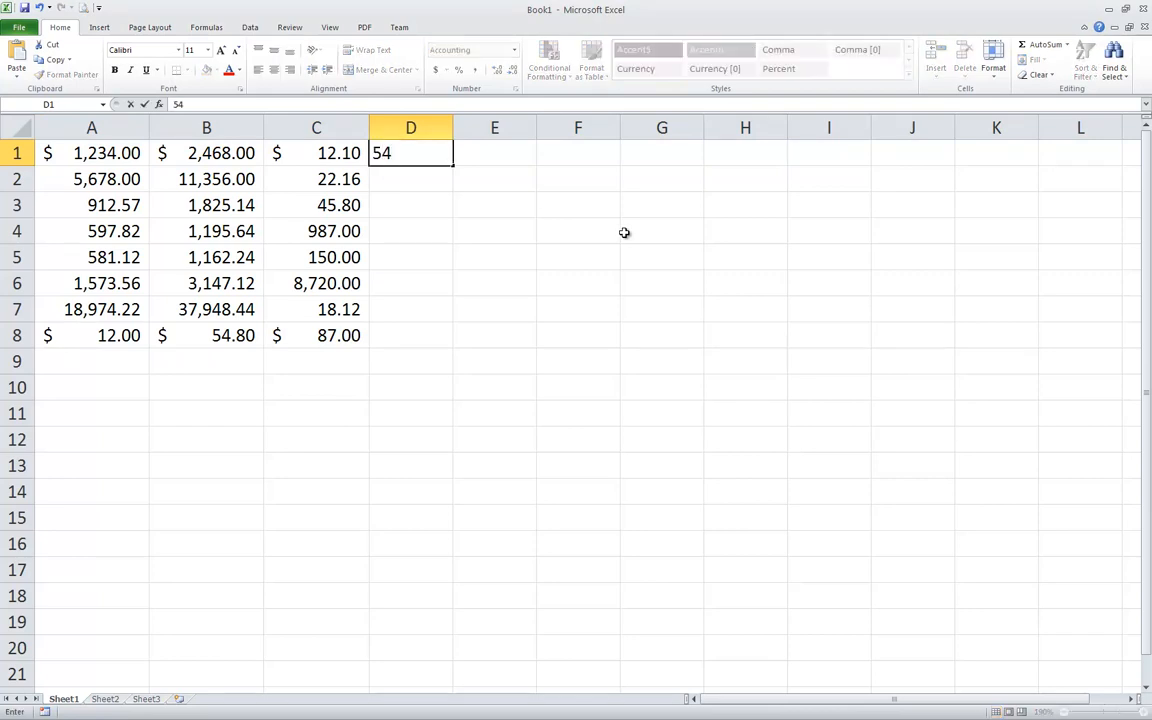
pyautogui.write('.987')
pyautogui.press('Return')
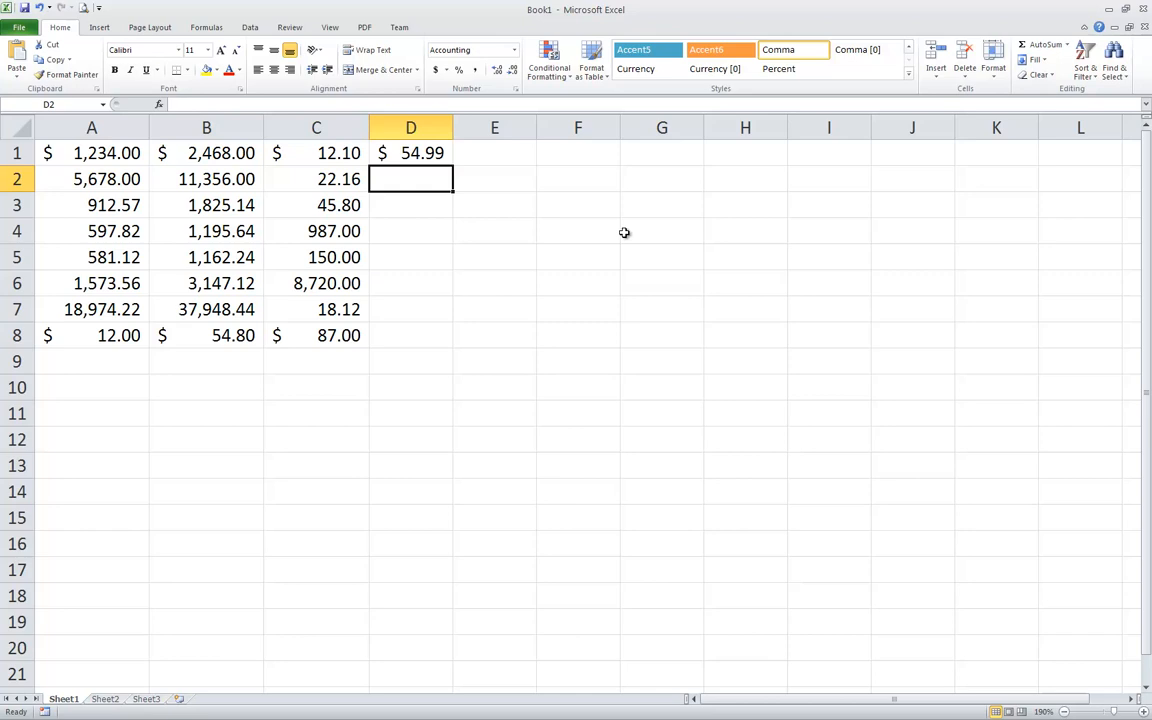
pyautogui.write('4578.95')
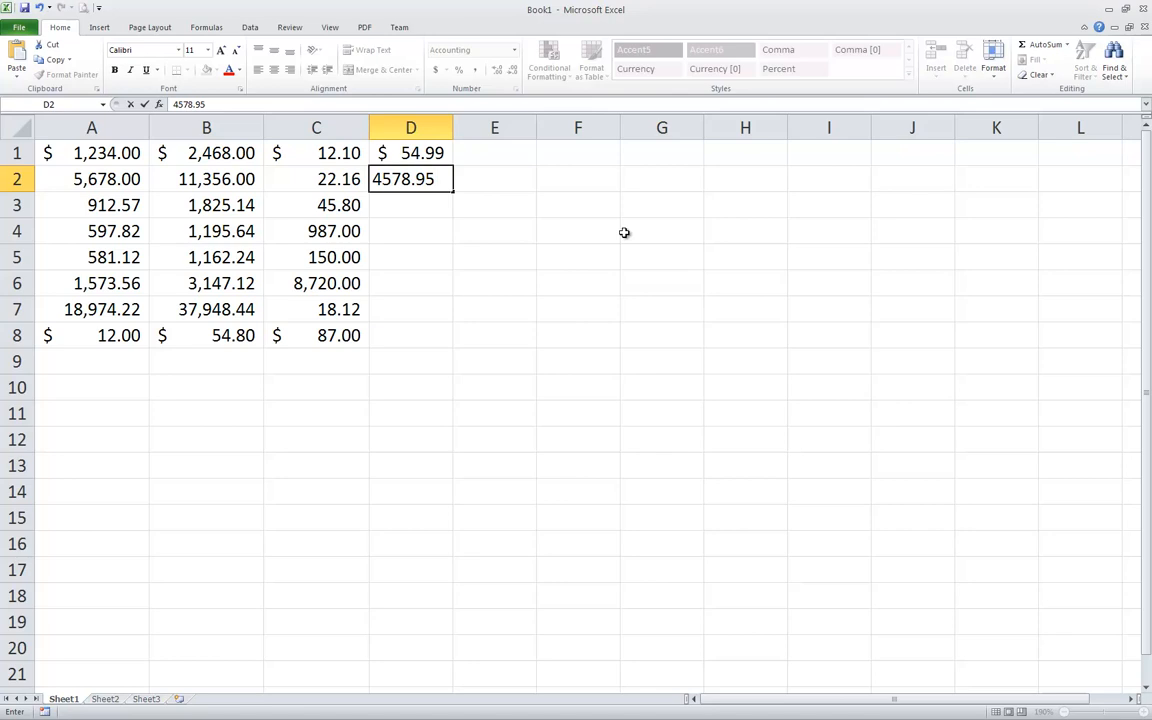
pyautogui.press('Return')
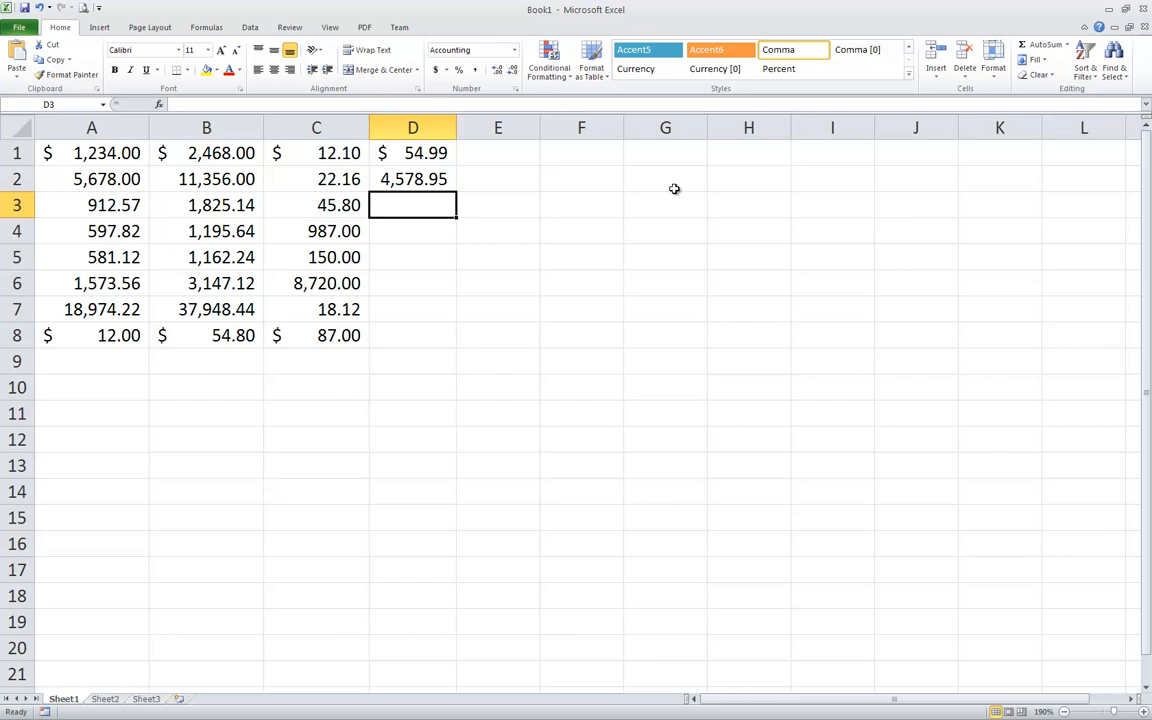
# Step: Undo all the cell entries and number formatting, back to the unformatted data in rows 1 to 7
pyautogui.click(39, 8)
pyautogui.click(39, 8)
pyautogui.click(39, 8)
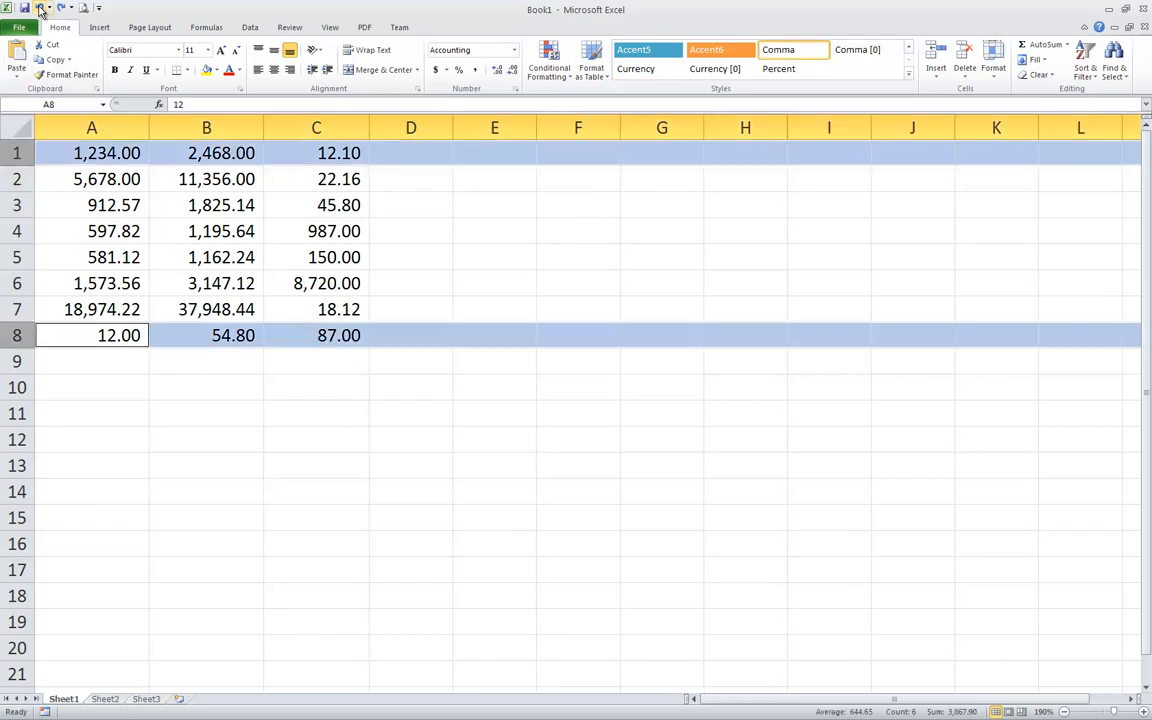
pyautogui.click(39, 8)
pyautogui.click(39, 8)
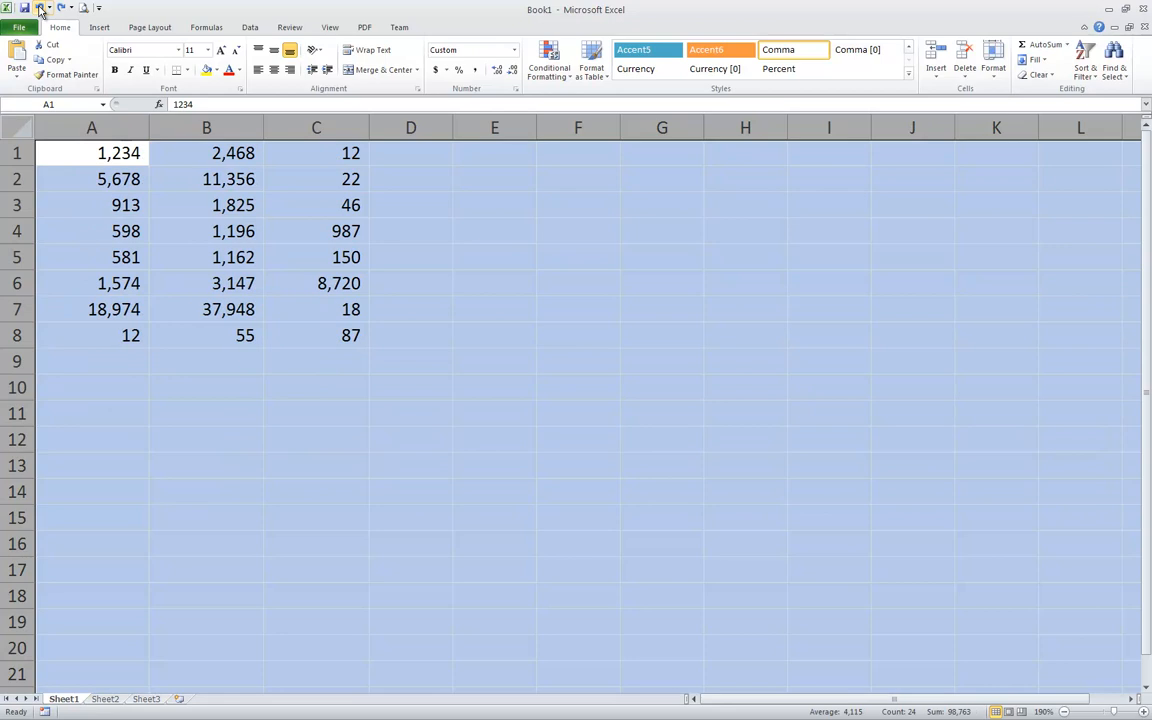
pyautogui.click(39, 8)
pyautogui.click(39, 8)
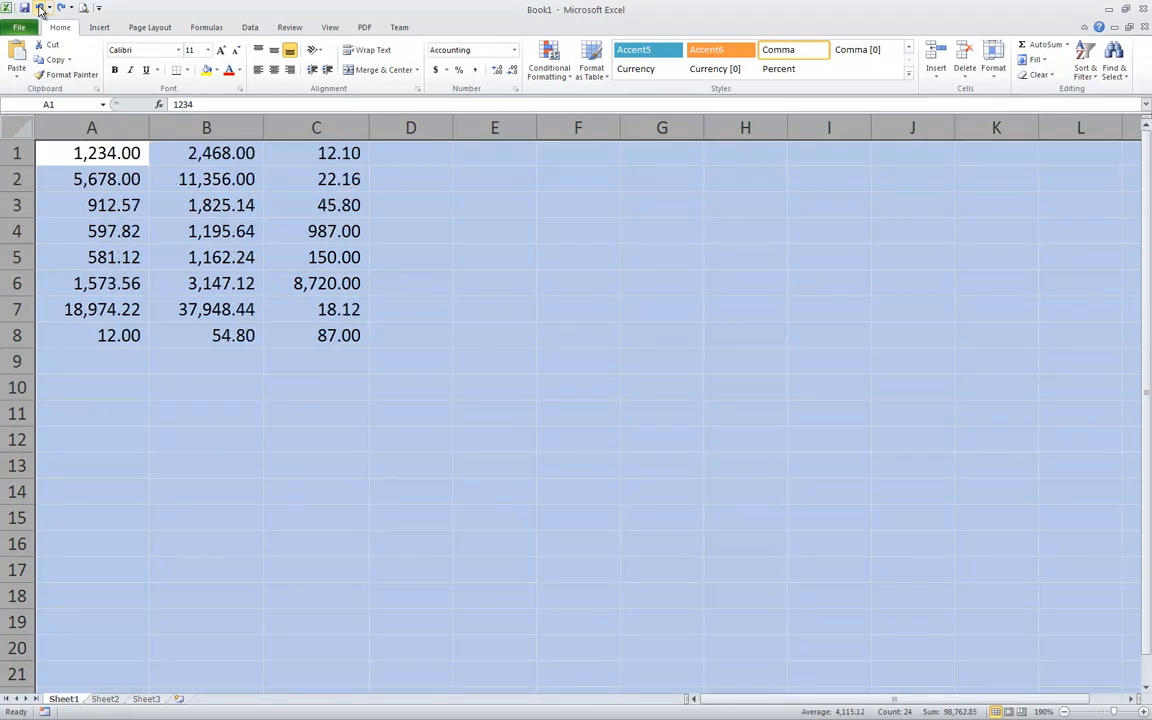
pyautogui.click(39, 8)
pyautogui.click(39, 8)
pyautogui.click(39, 8)
pyautogui.click(39, 8)
pyautogui.click(39, 8)
pyautogui.click(39, 8)
pyautogui.click(39, 8)
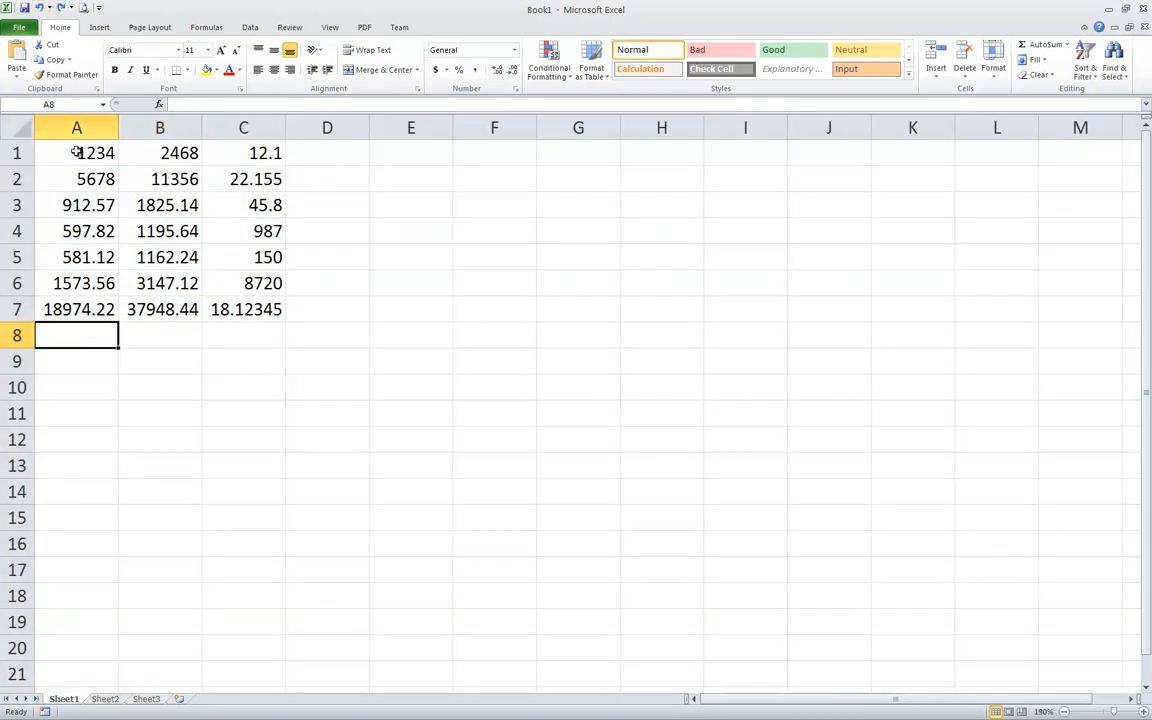
# Step: Apply the comma style to the whole worksheet and the dollar accounting format to rows 1 and 7
pyautogui.click(21, 129)
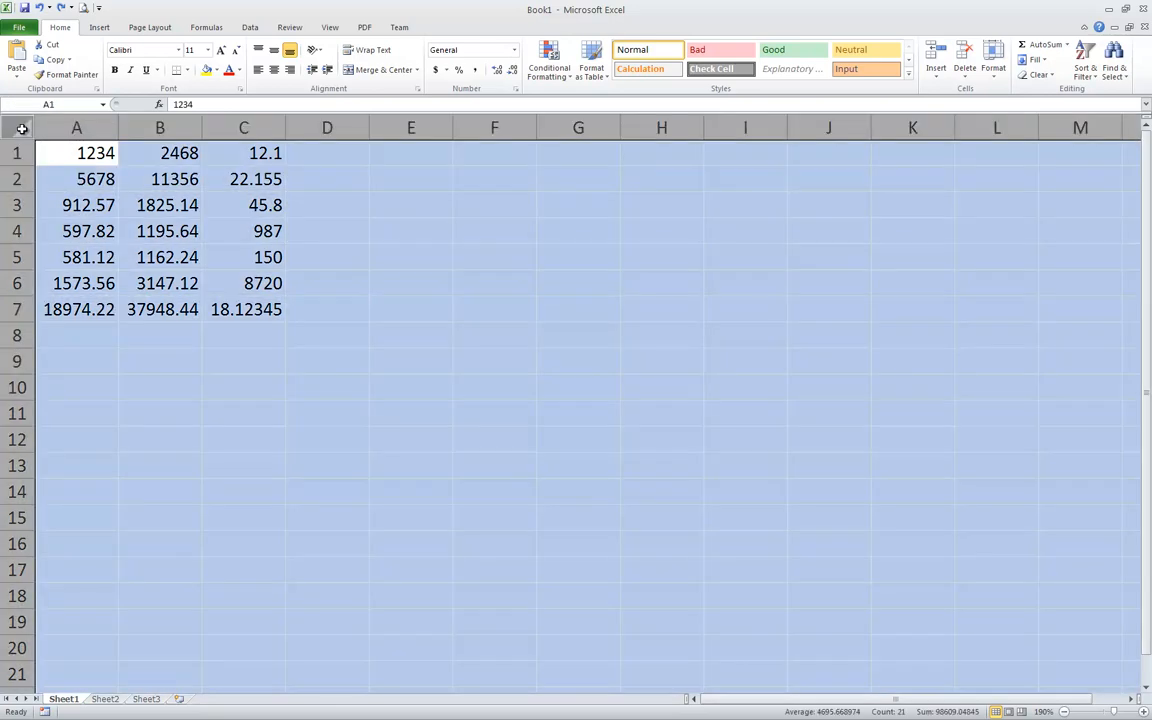
pyautogui.click(476, 71)
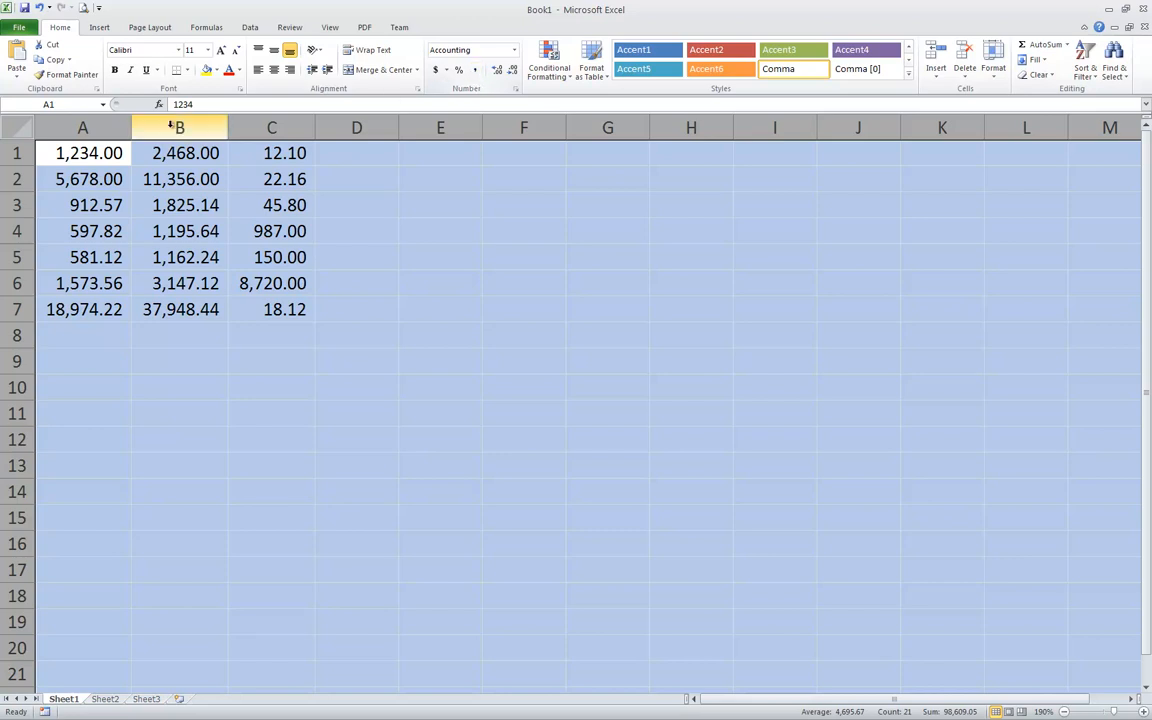
pyautogui.click(17, 153)
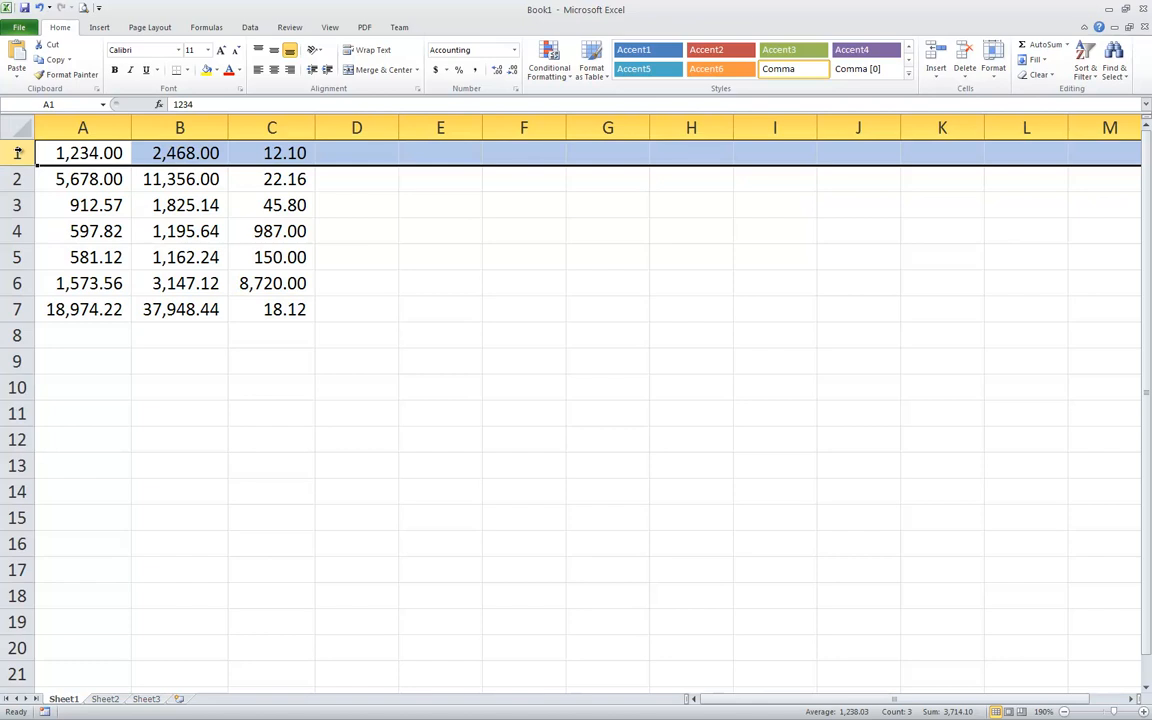
pyautogui.keyDown('ctrl'); pyautogui.click(18, 309); pyautogui.keyUp('ctrl')
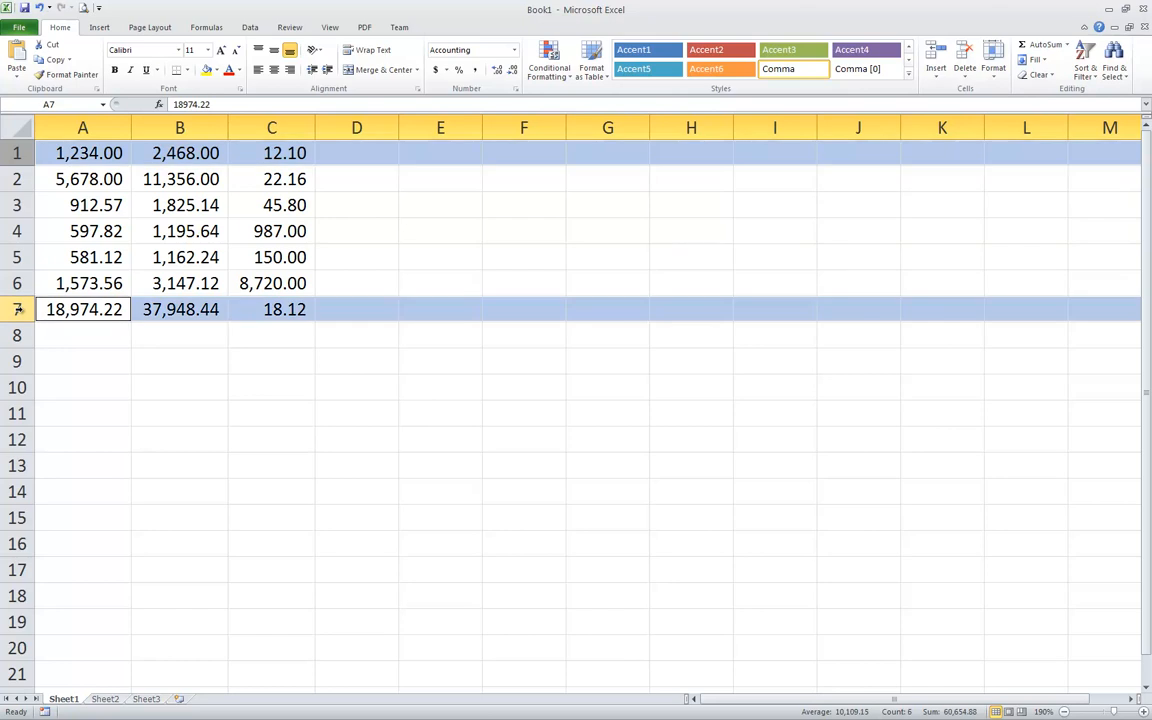
pyautogui.click(436, 70)
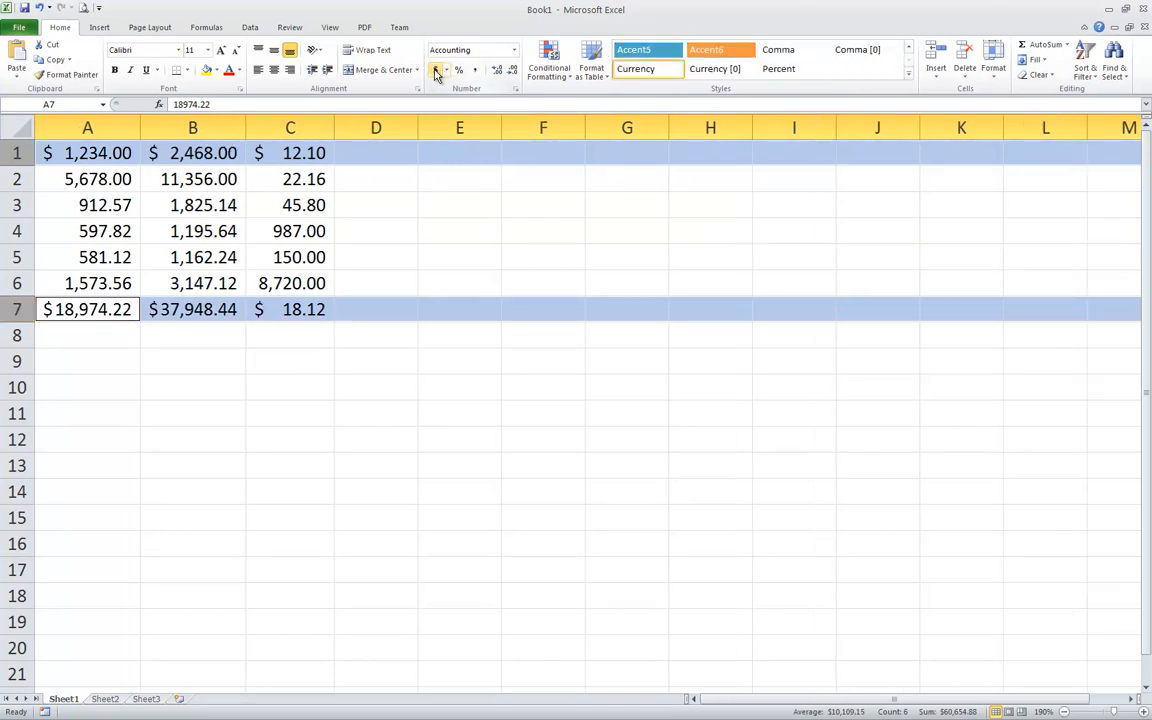